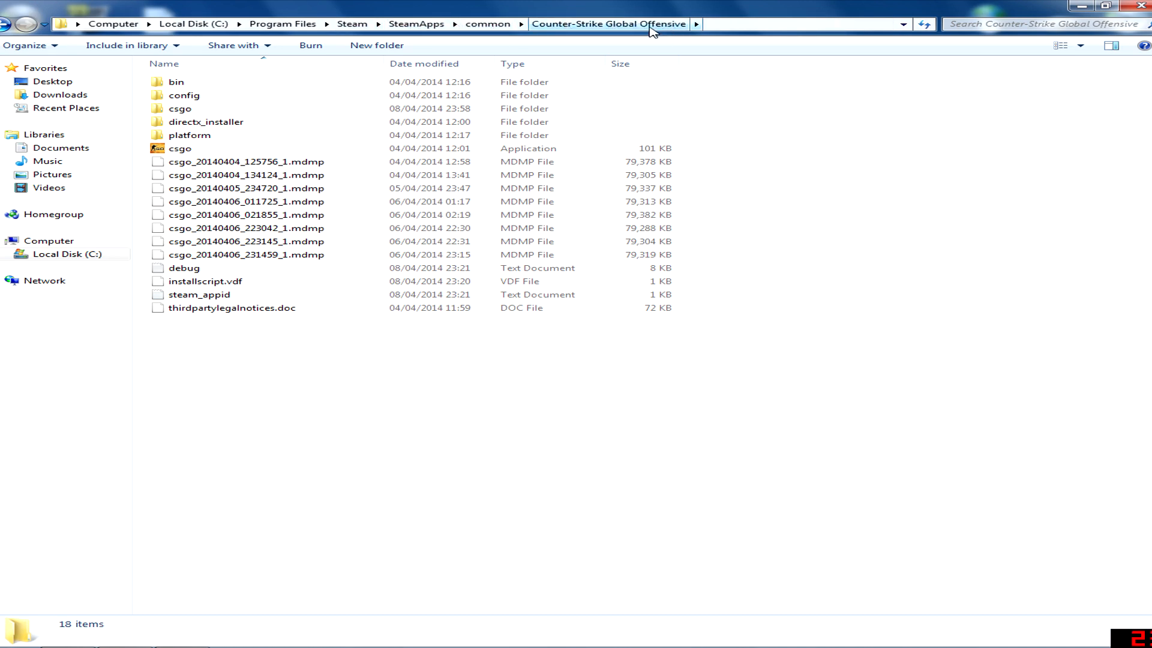
Step: Navigate into csgo > cfg and bring up the context menu for config.cfg
double_click(219, 109)
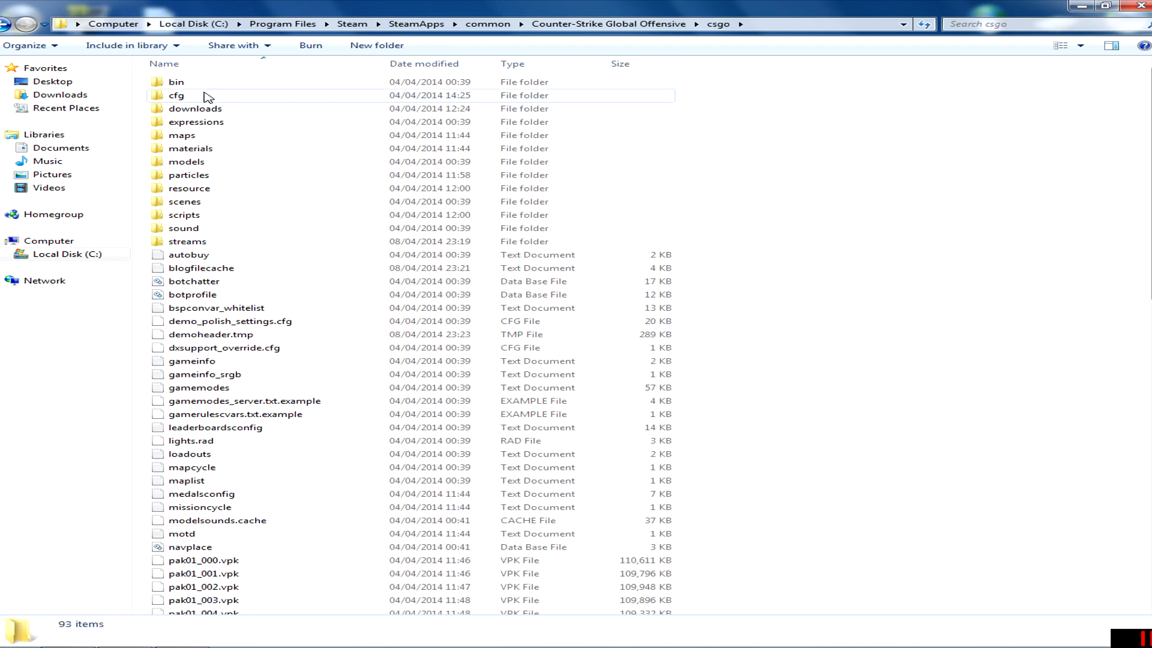
double_click(177, 96)
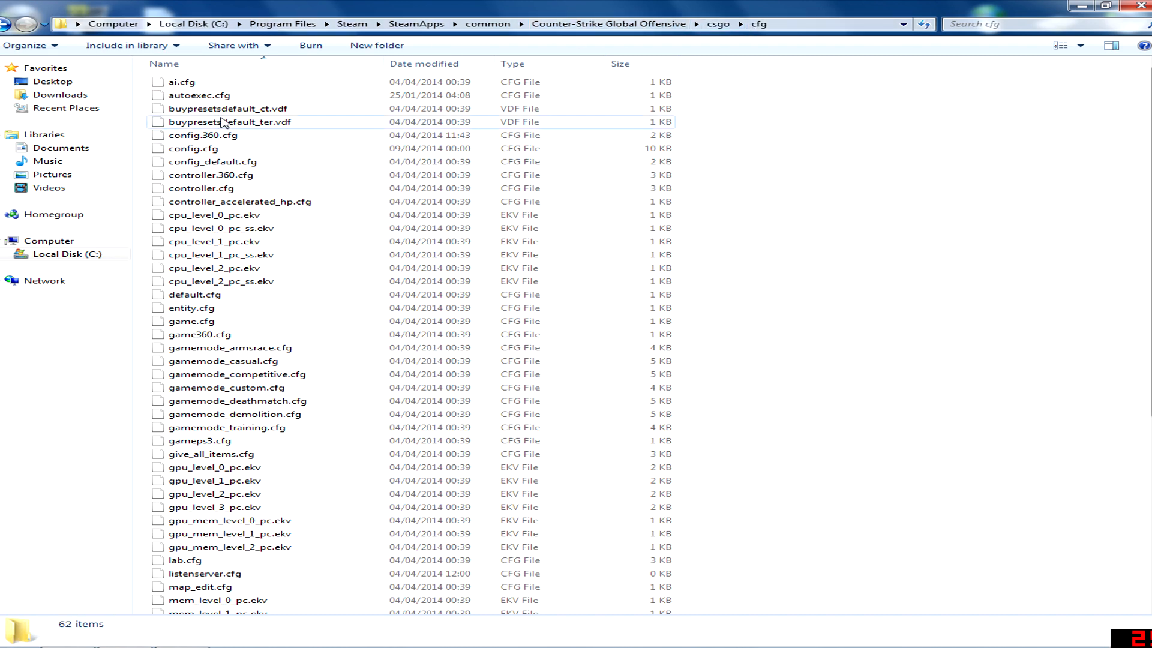
left_click(247, 241)
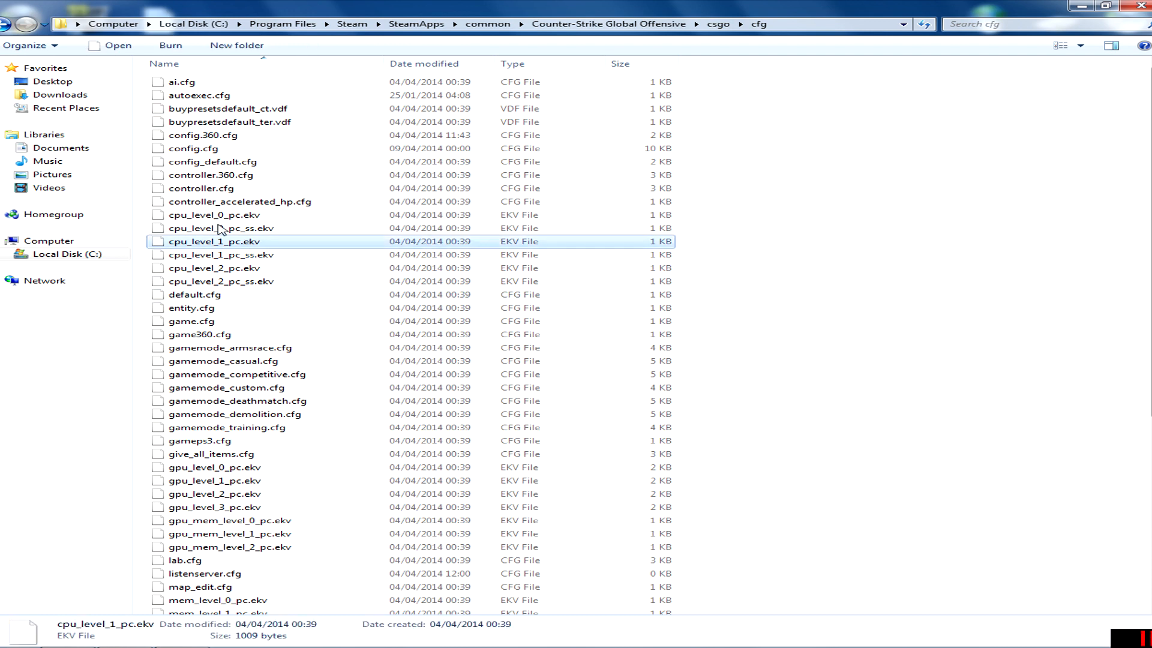
key("Down")
key("Down")
type("co")
key("Down")
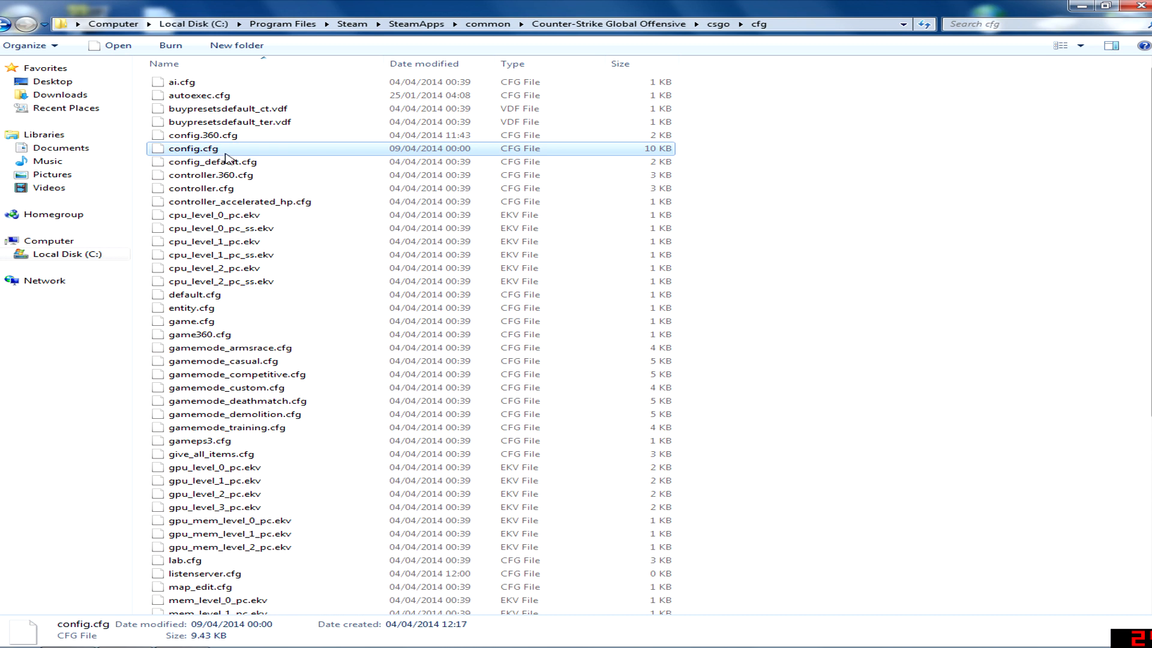
right_click(266, 155)
Step: Edit config.cfg in Notepad++ and highlight line 144, cl_disablehtmlmotd "1"
left_click(331, 175)
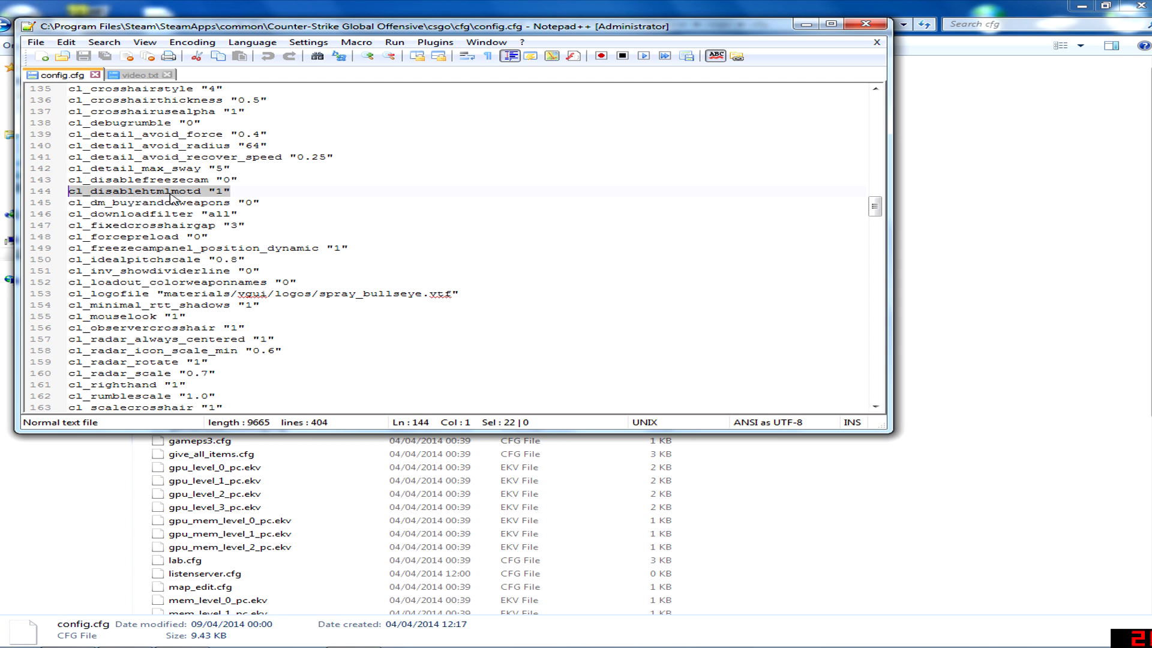
left_click(221, 192)
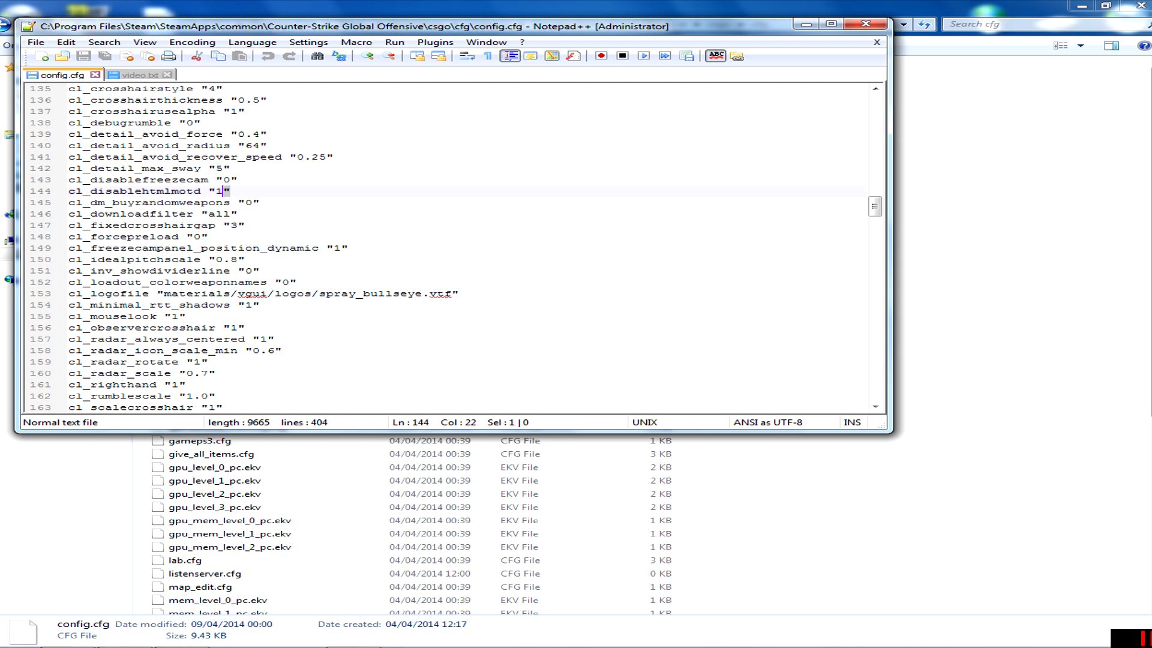
left_click_drag(227, 191, 69, 191)
left_click(232, 190)
left_click_drag(227, 190, 40, 193)
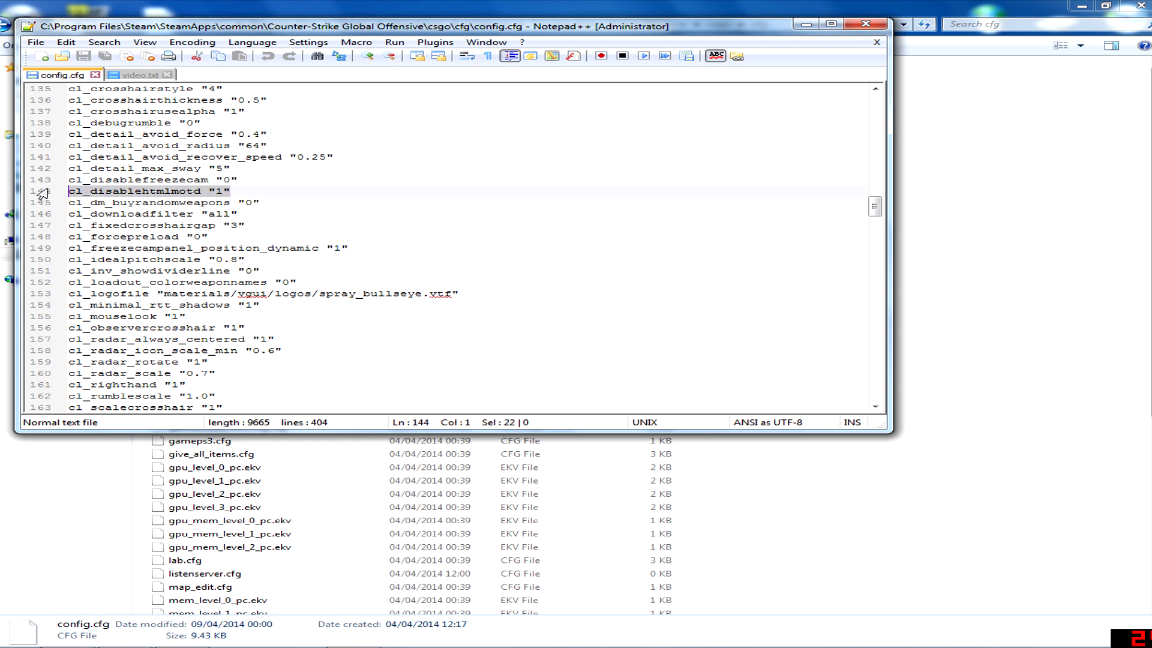
left_click(232, 191)
left_click_drag(227, 191, 69, 191)
Step: Re-highlight the cl_disablehtmlmotd line a few more times, then close Notepad++
left_click(238, 179)
left_click_drag(227, 191, 69, 191)
left_click(237, 179)
left_click_drag(226, 191, 68, 191)
left_click(230, 191)
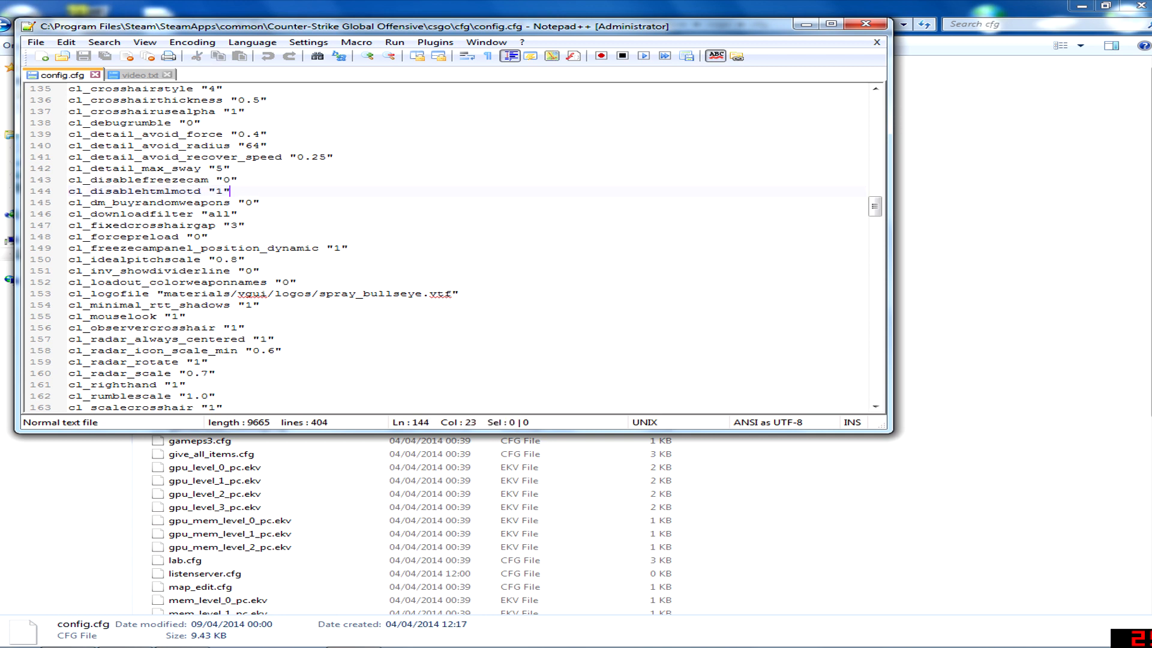
left_click(865, 25)
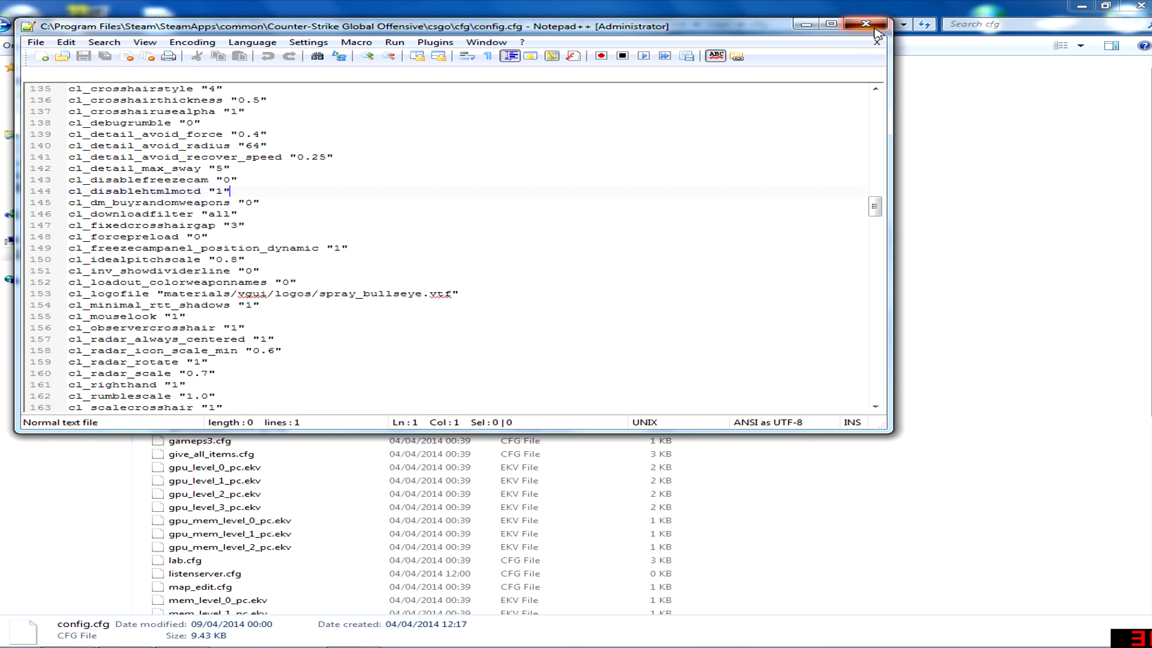
Step: Locate the video file in the cfg folder and edit it with Notepad++
left_click(409, 281)
scroll(279, 355, "down", 5)
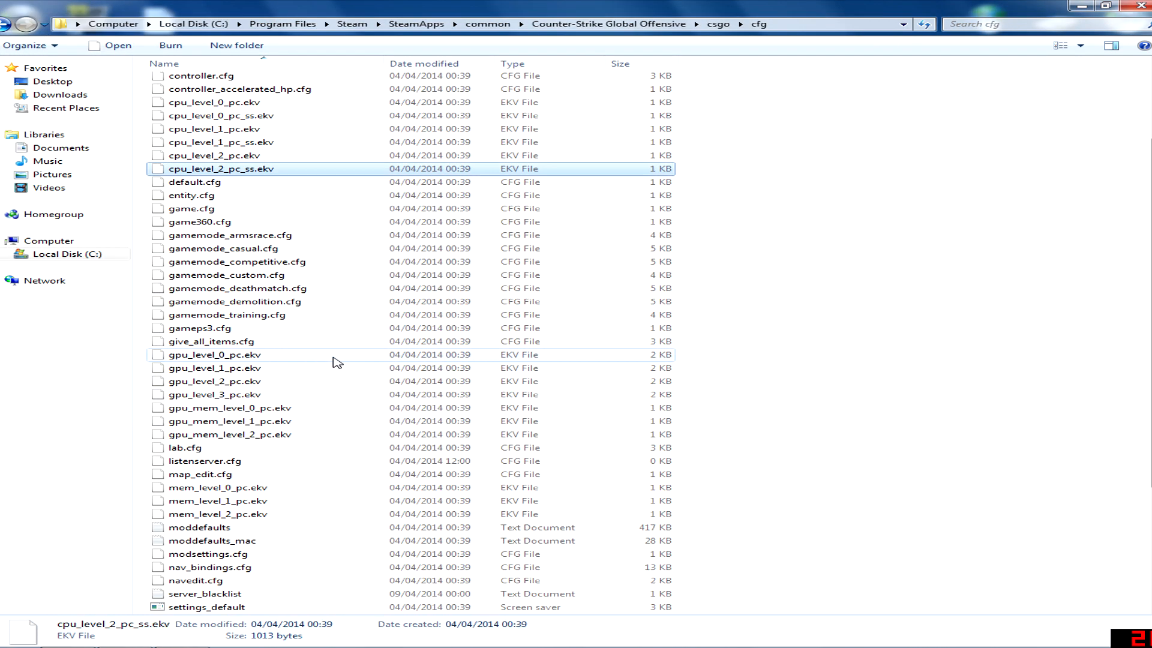
scroll(323, 361, "down", 3)
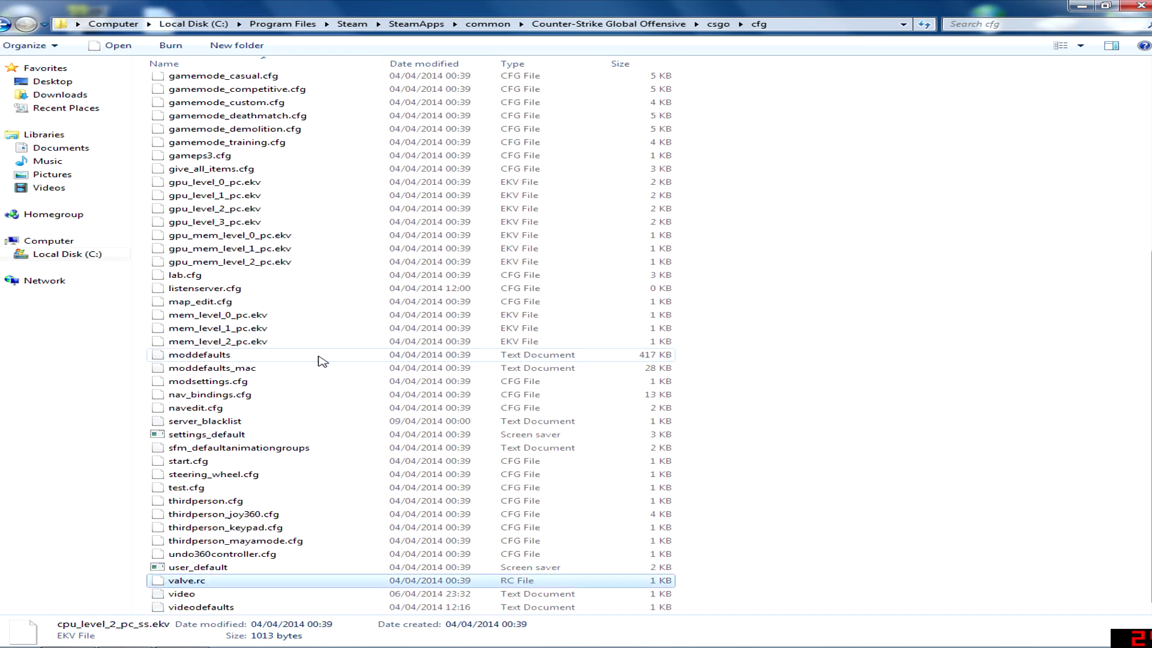
left_click(216, 594)
right_click(516, 595)
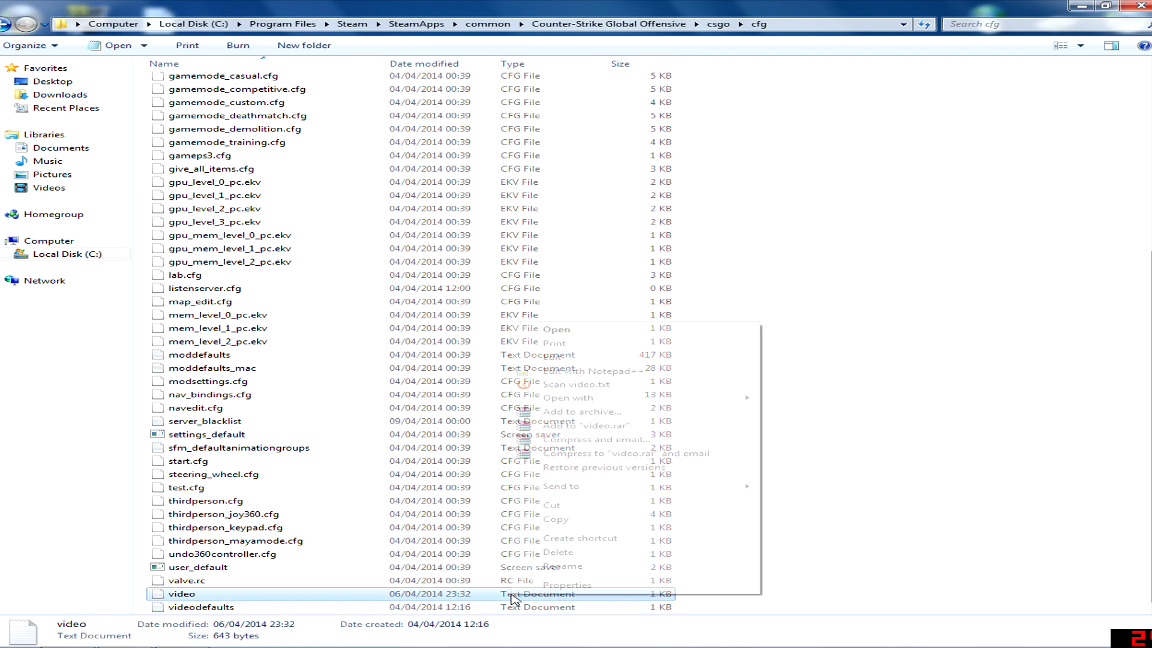
left_click(593, 372)
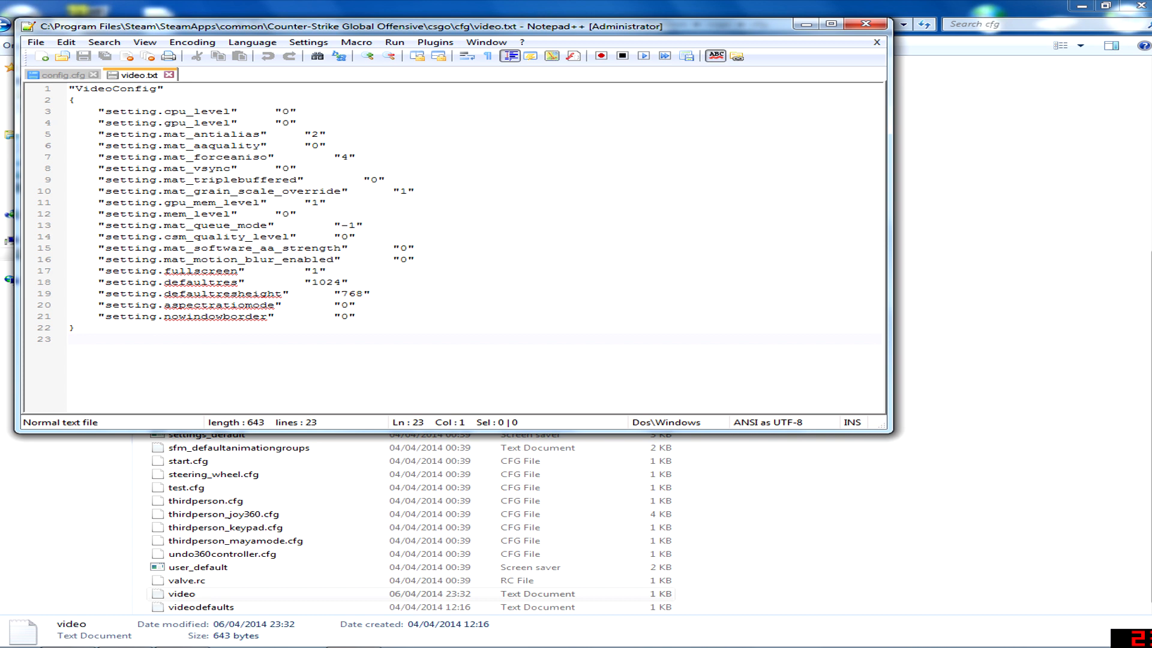
Step: Highlight the gpu_mem_level "1" and mem_level "0" lines in video.txt, then close Notepad++
mouse_move(297, 213)
left_mouse_down()
mouse_move(70, 192)
mouse_move(69, 203)
left_mouse_up()
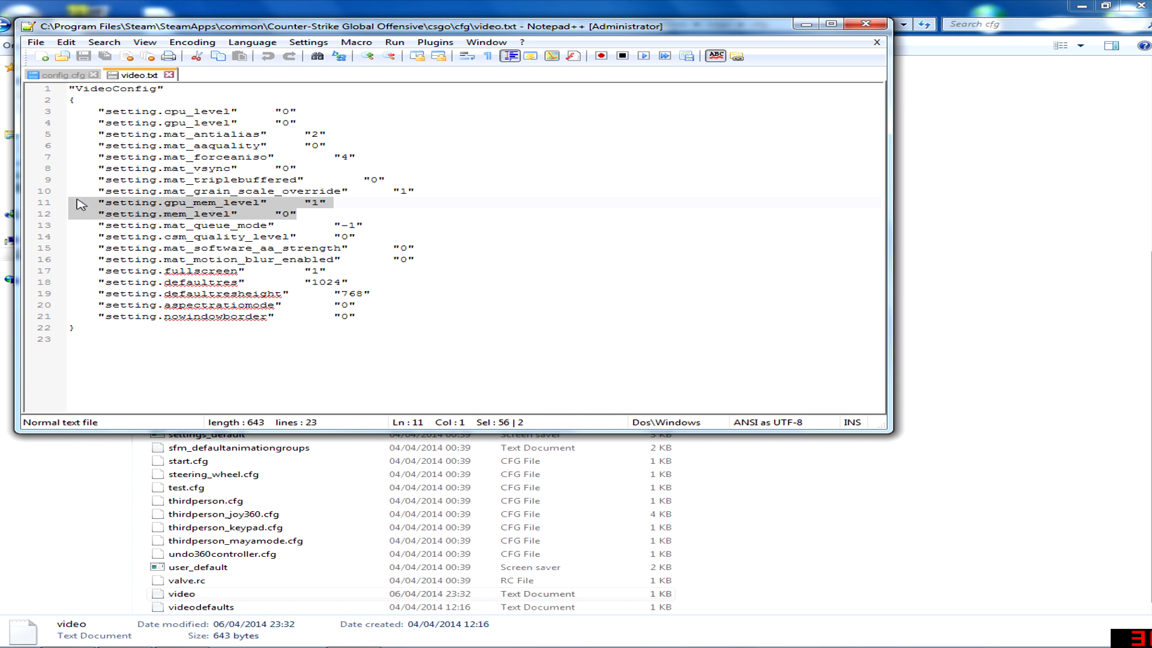
left_click(219, 208)
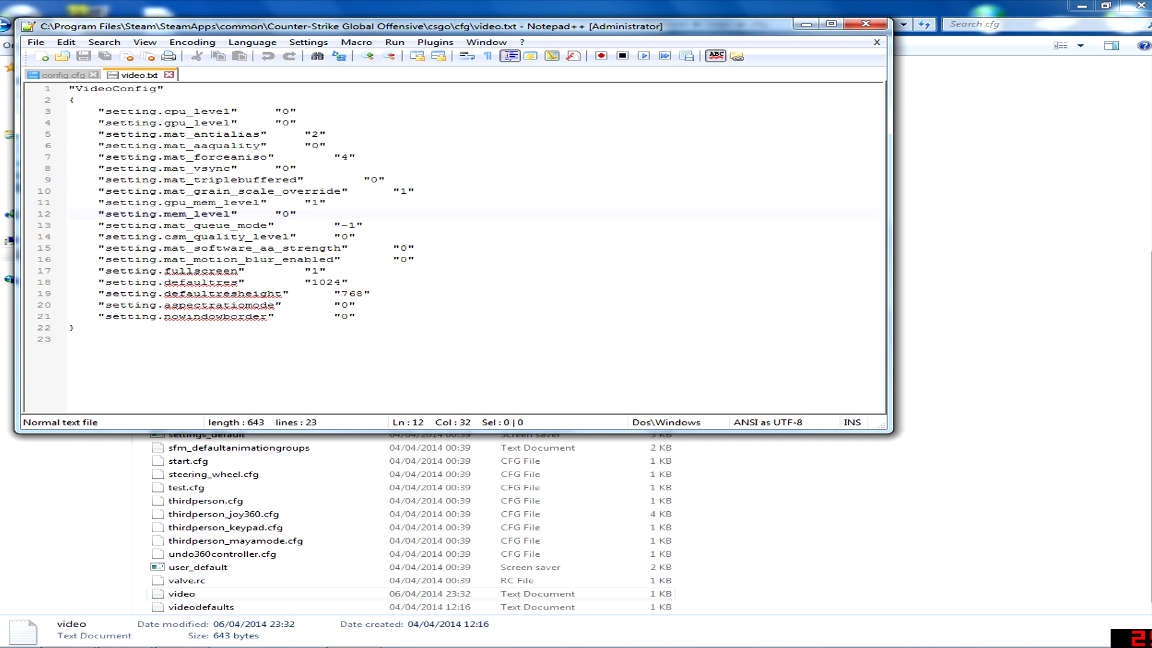
left_click(877, 25)
Step: Return to the Counter-Strike Global Offensive folder and show csgo.exe's Compatibility properties
left_click(828, 179)
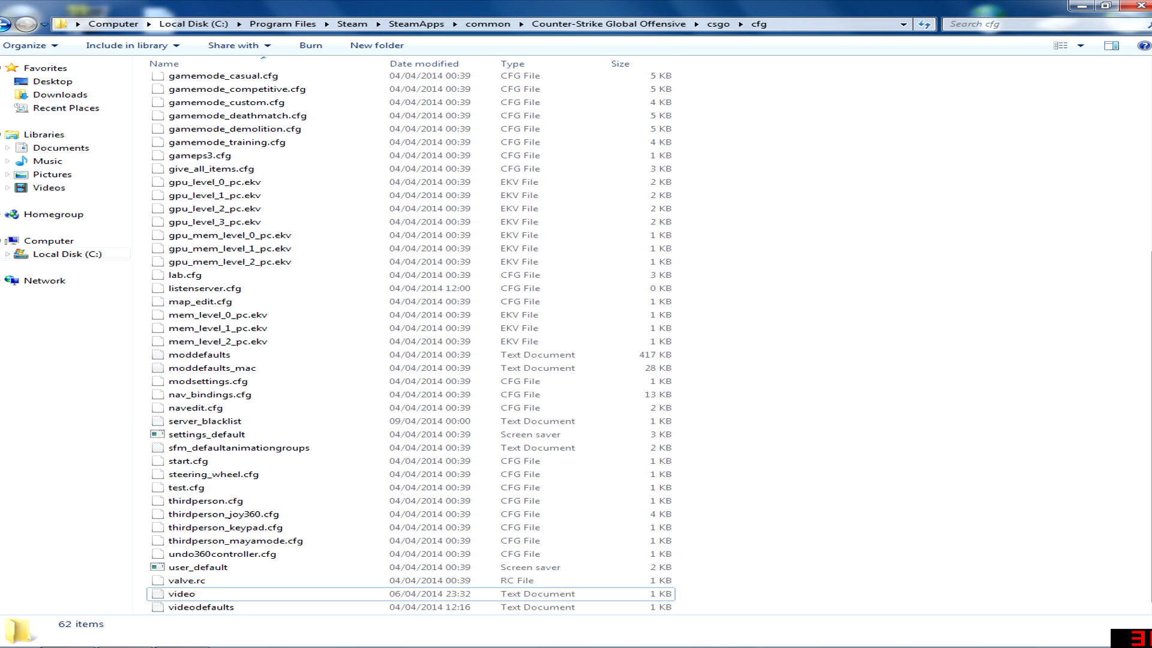
left_click(609, 23)
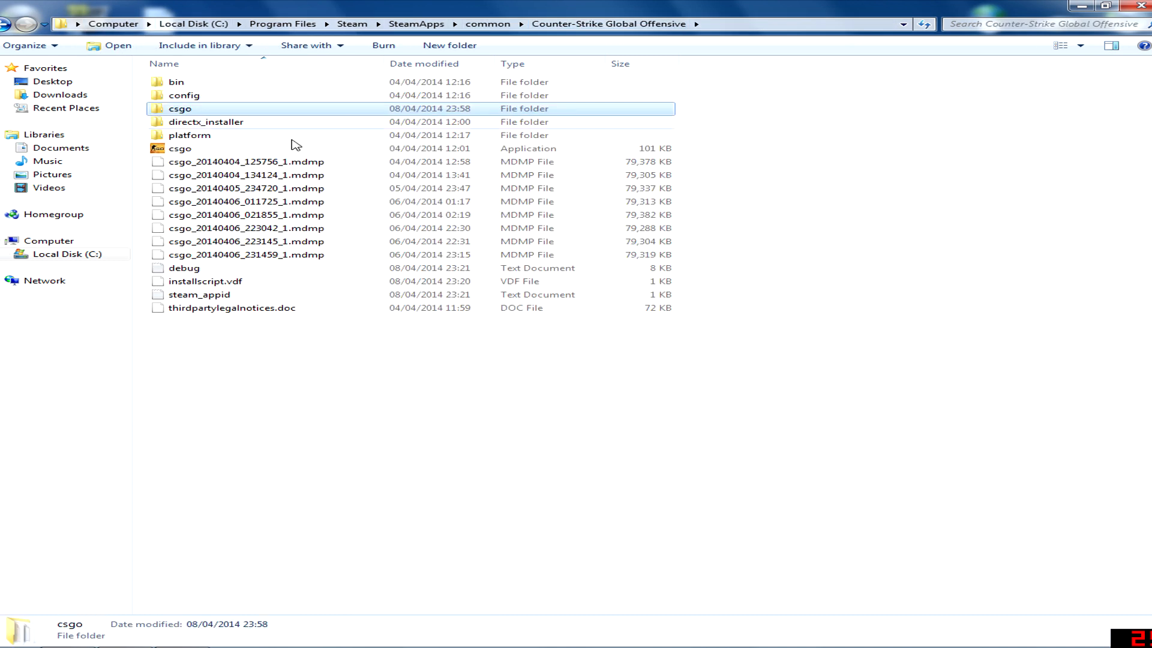
left_click(202, 148)
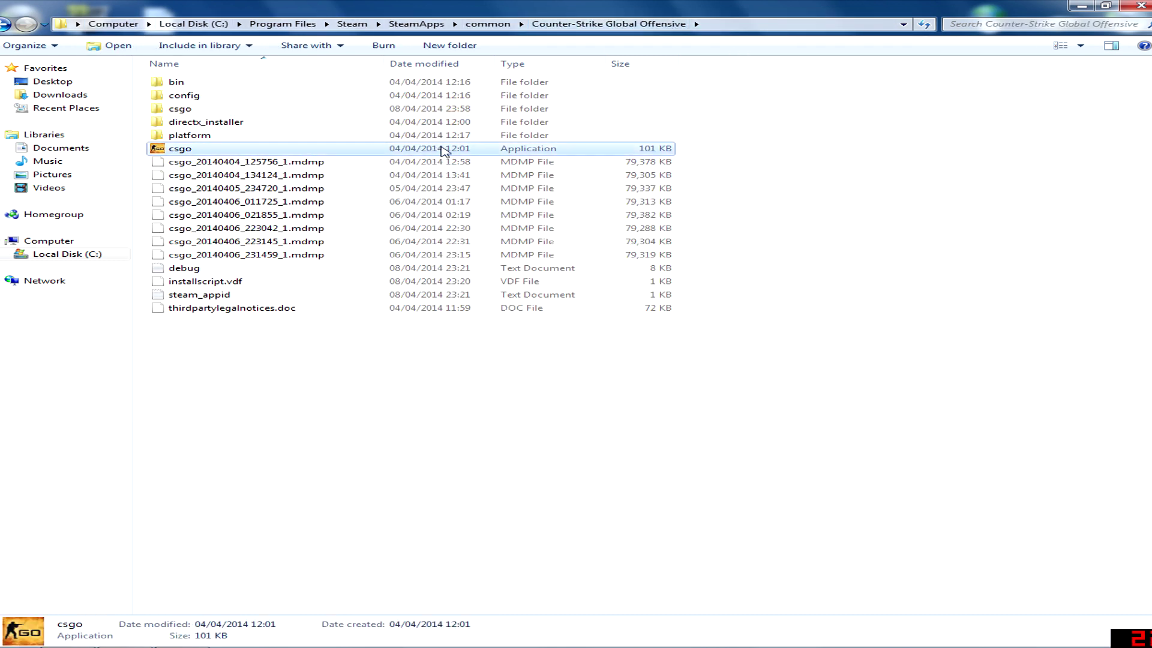
right_click(207, 150)
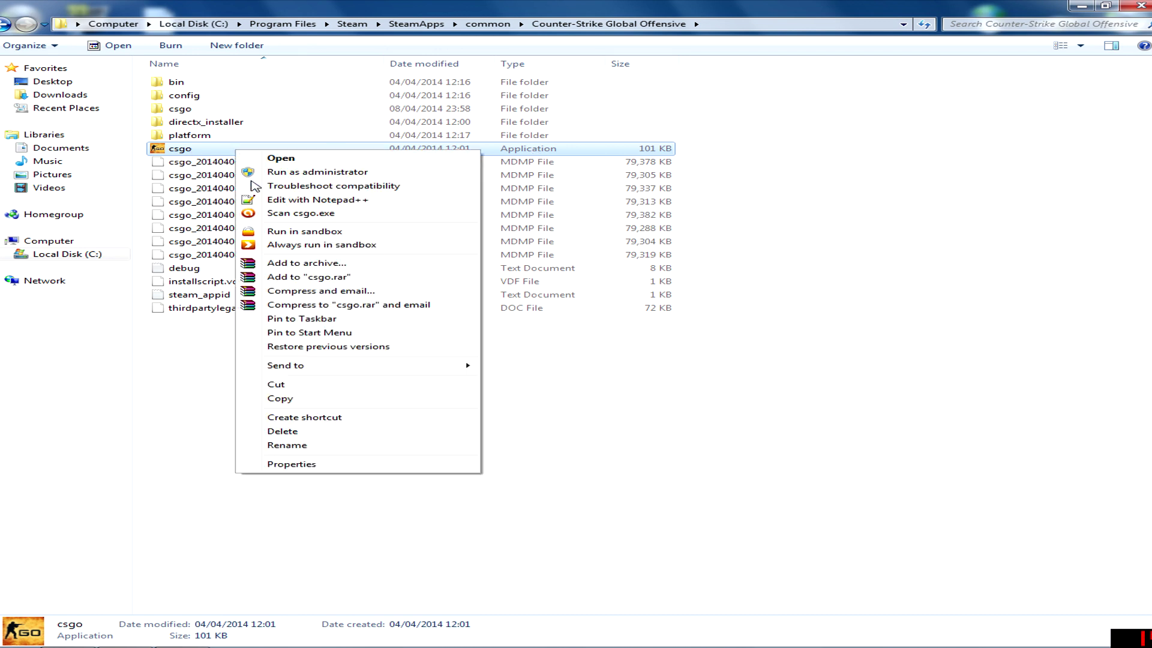
left_click(291, 464)
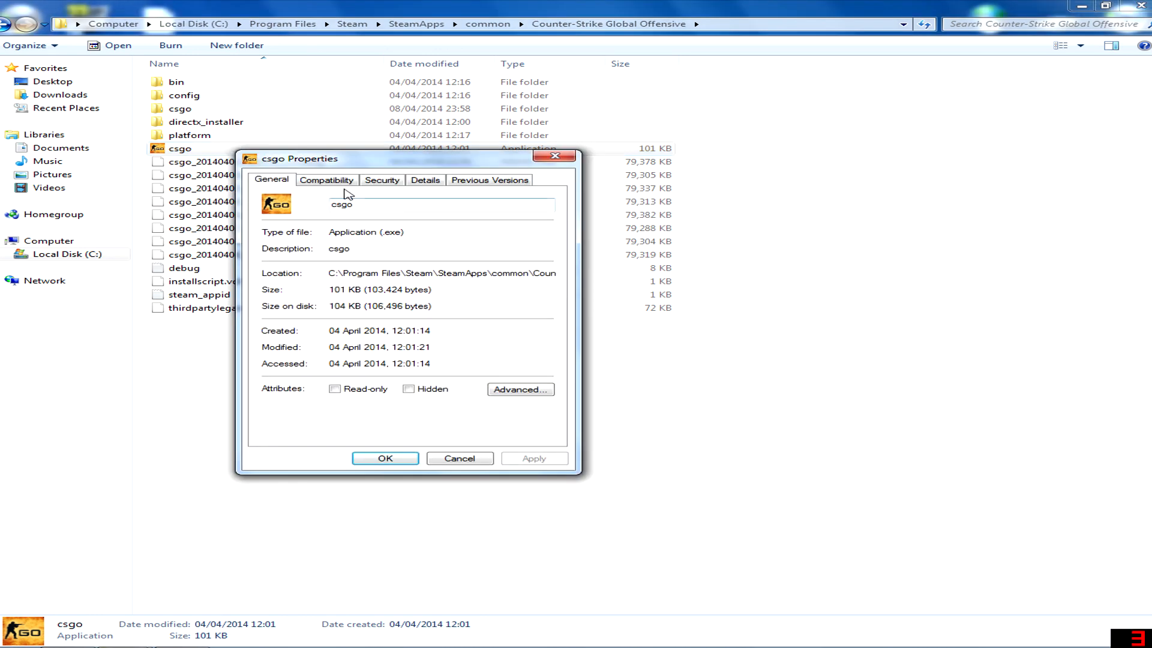
left_click(348, 185)
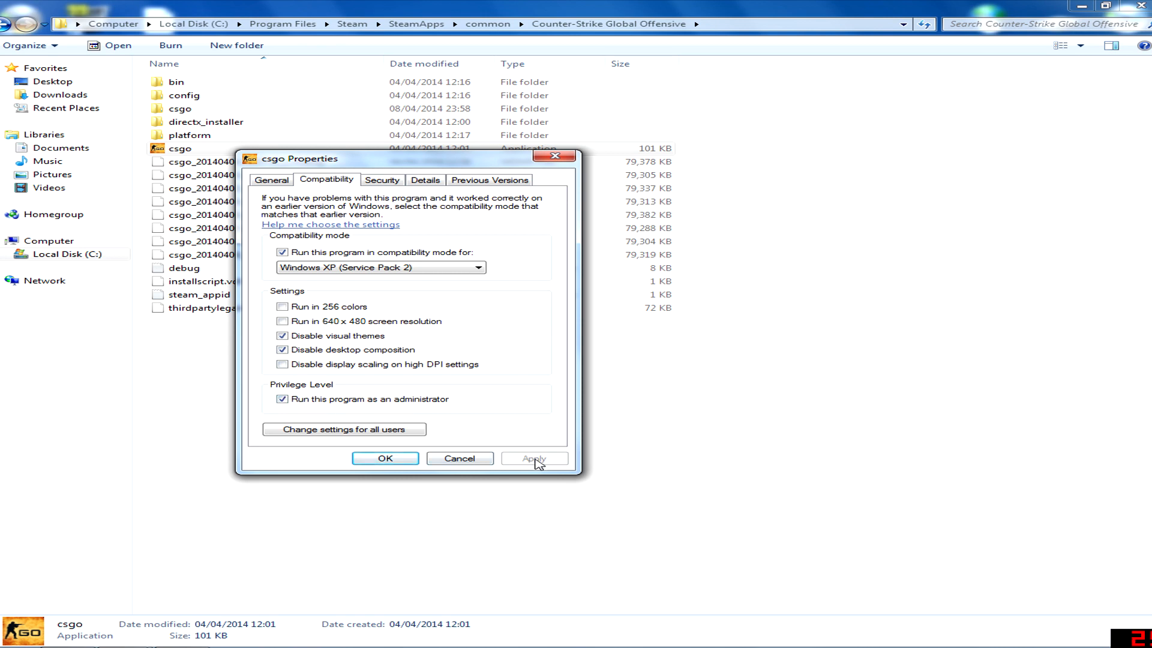
left_click(385, 459)
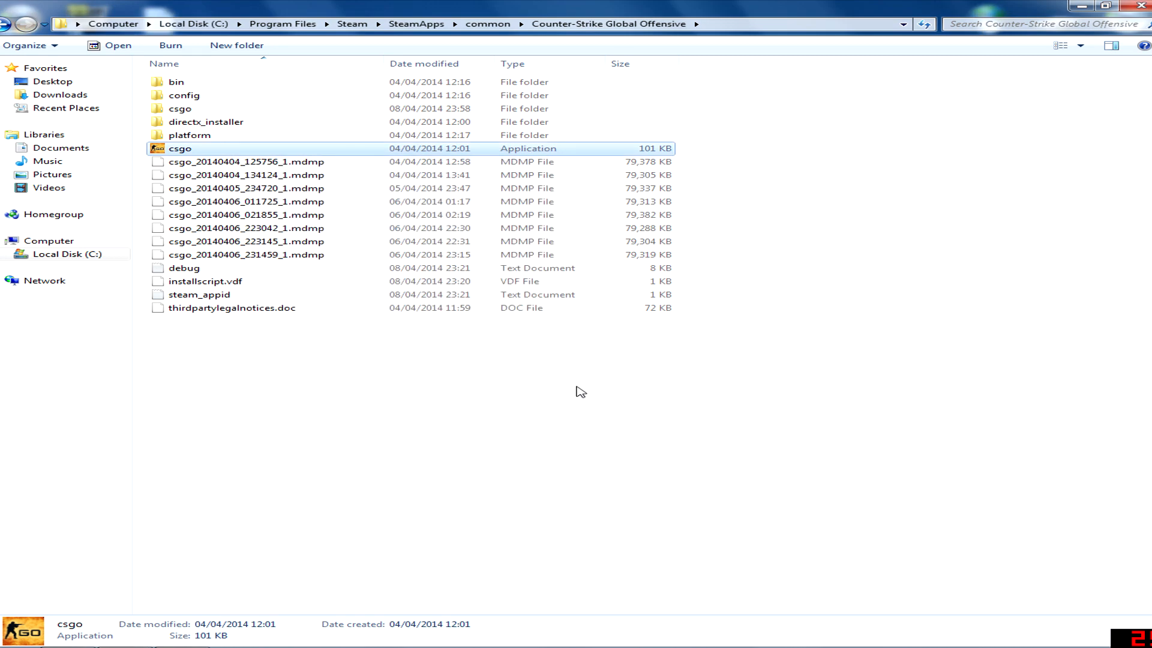
left_click(282, 369)
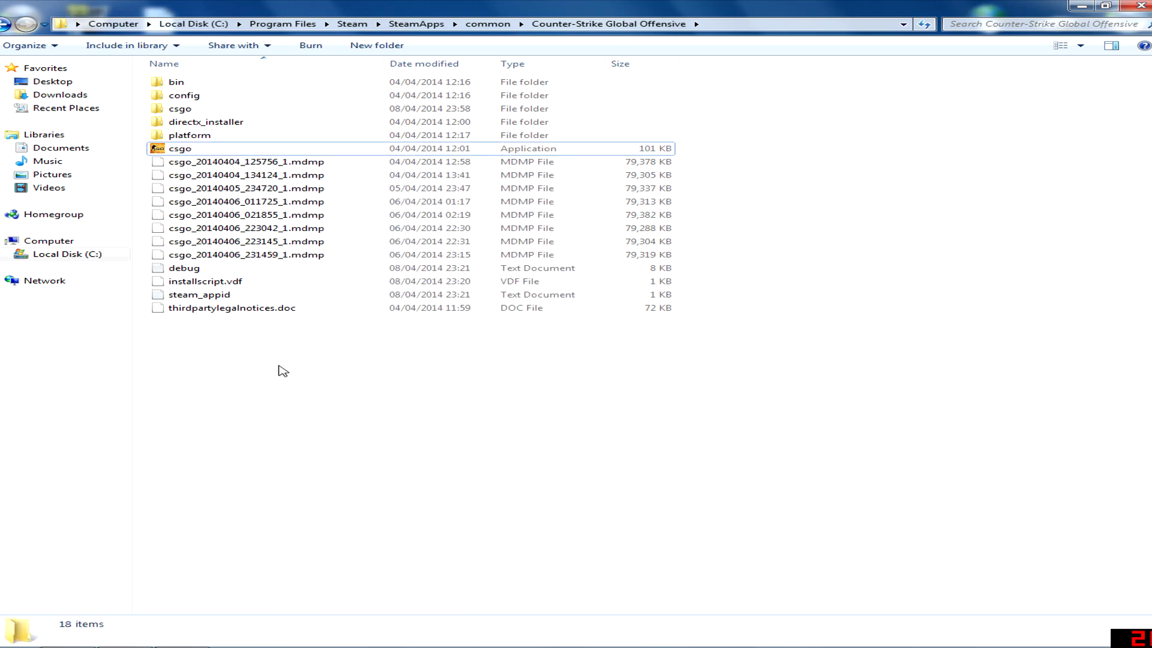